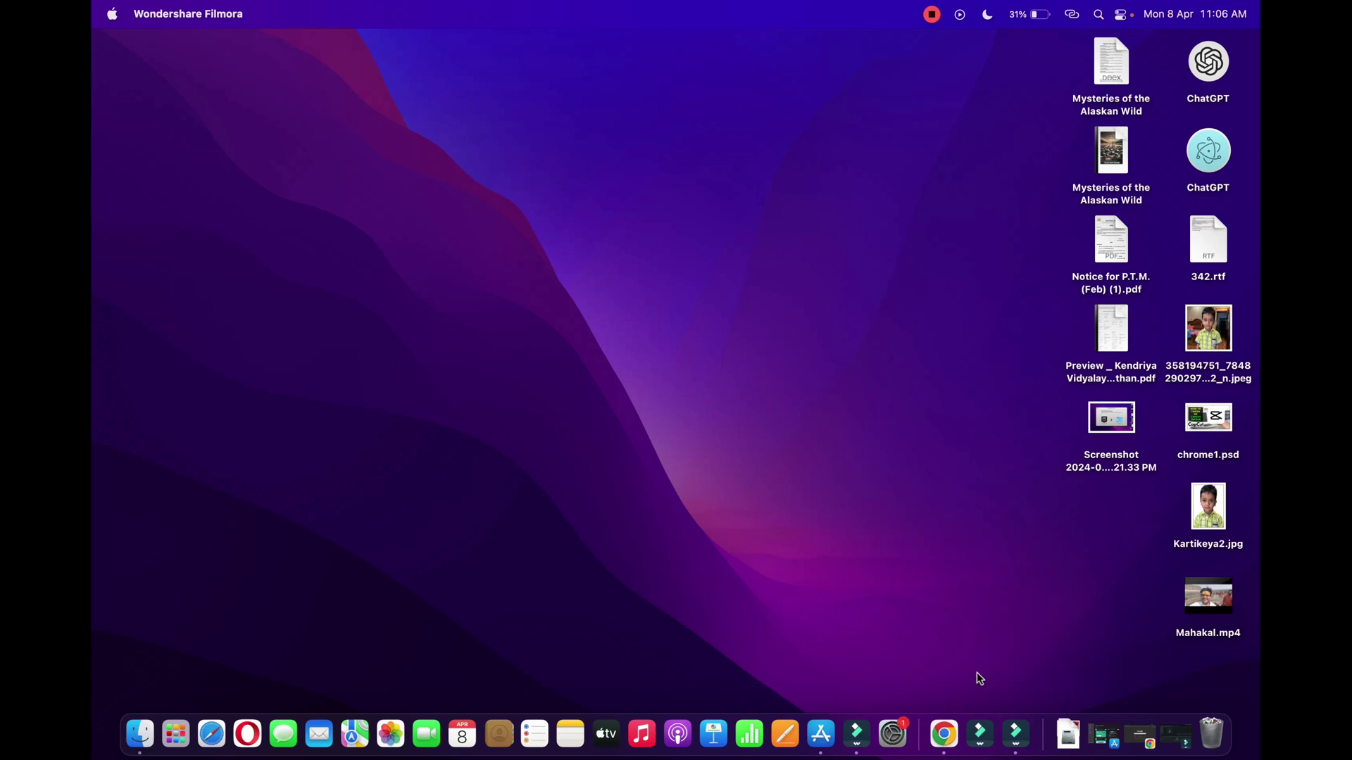
- Load the vincelwt/chatgpt-mac GitHub repository in Chrome from the copied link
click(943, 733)
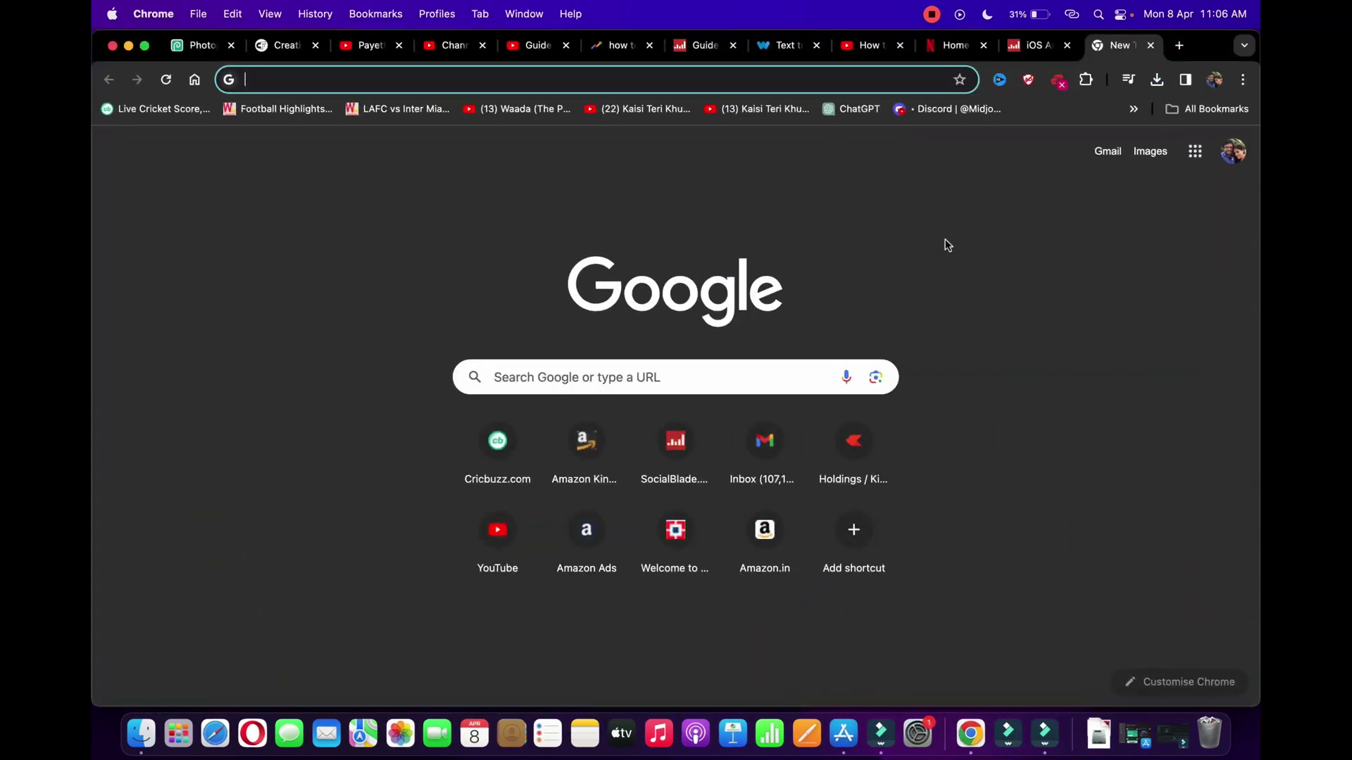
right_click(618, 79)
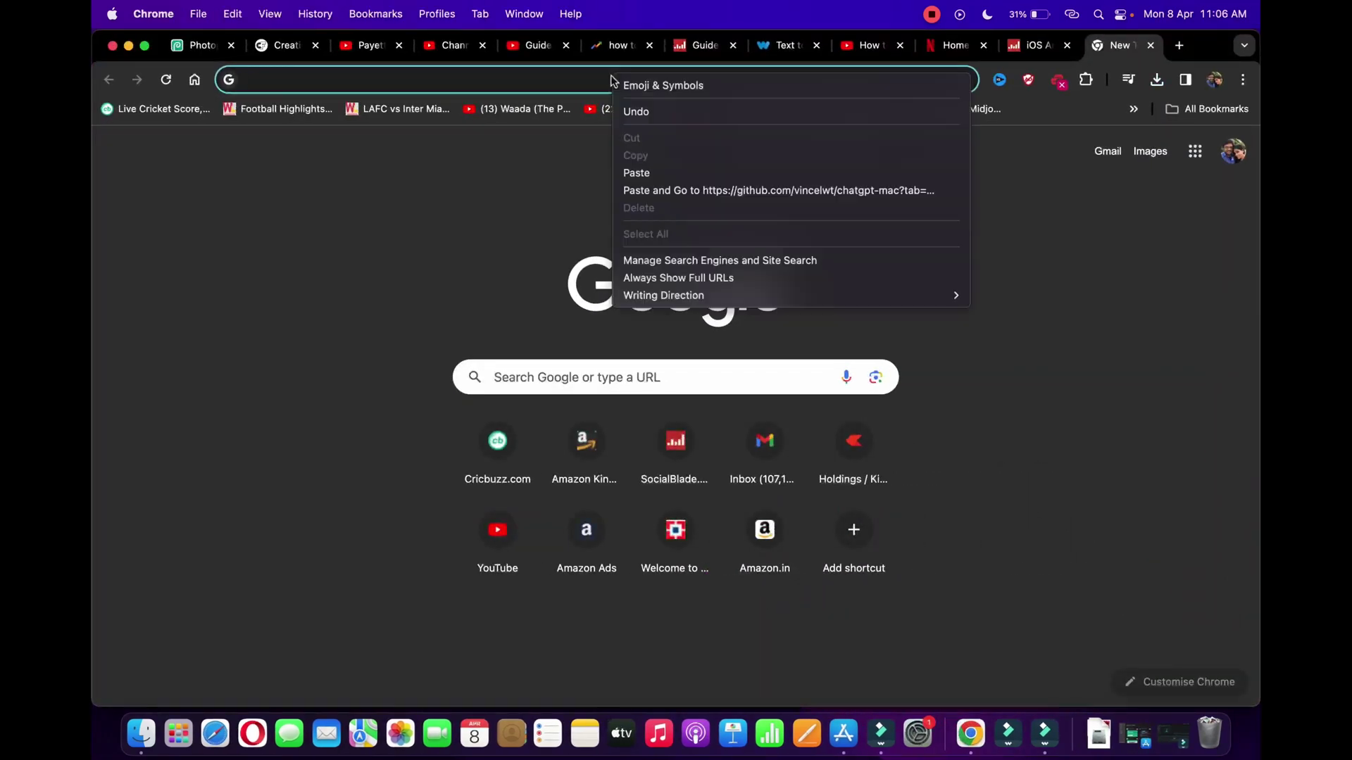
click(637, 173)
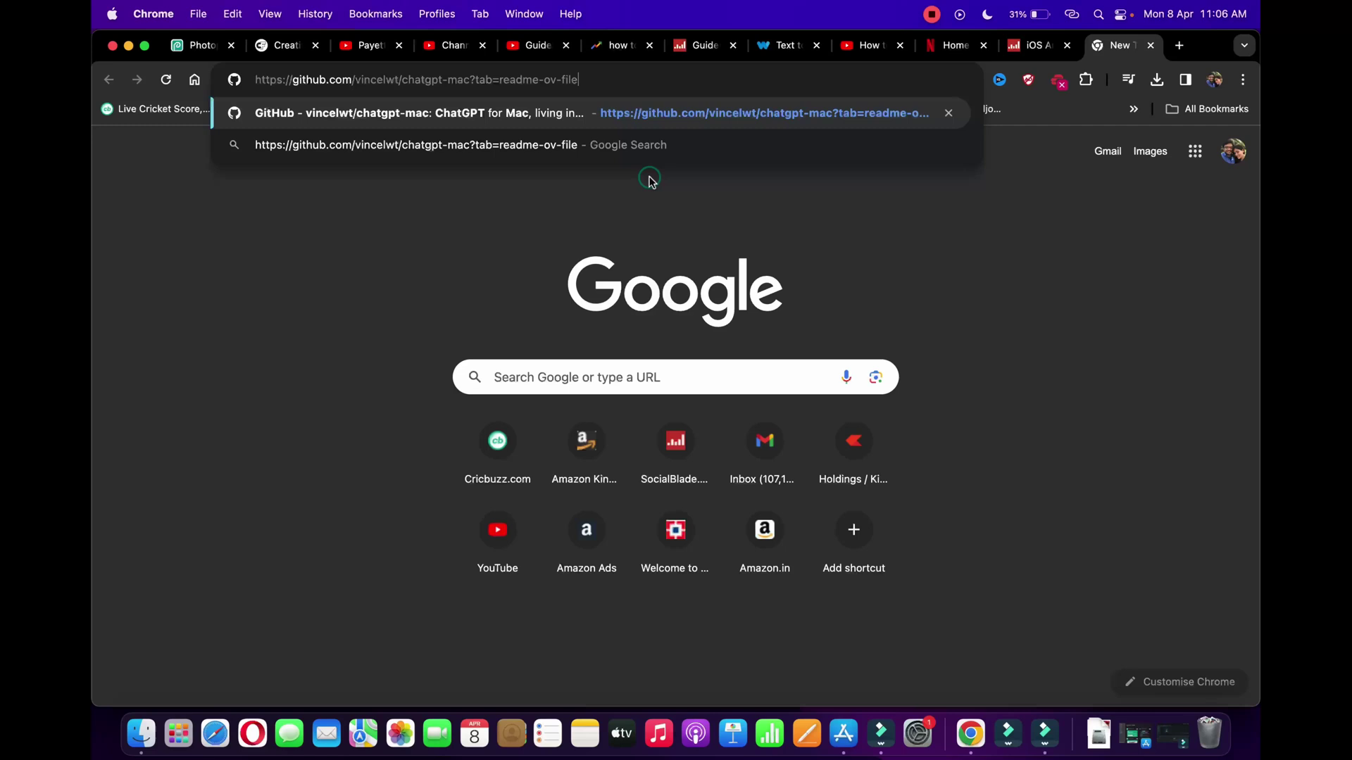
key(Return)
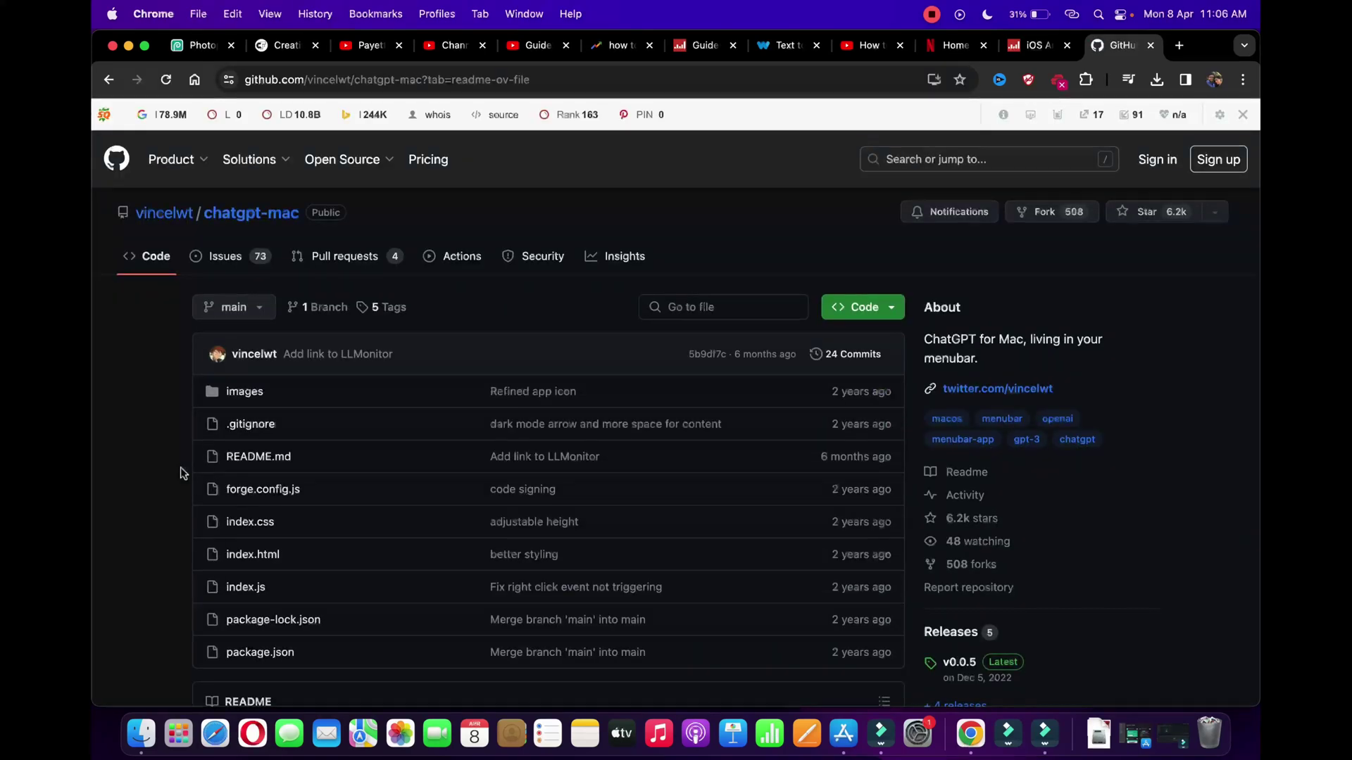
scroll(181, 466, down, 8)
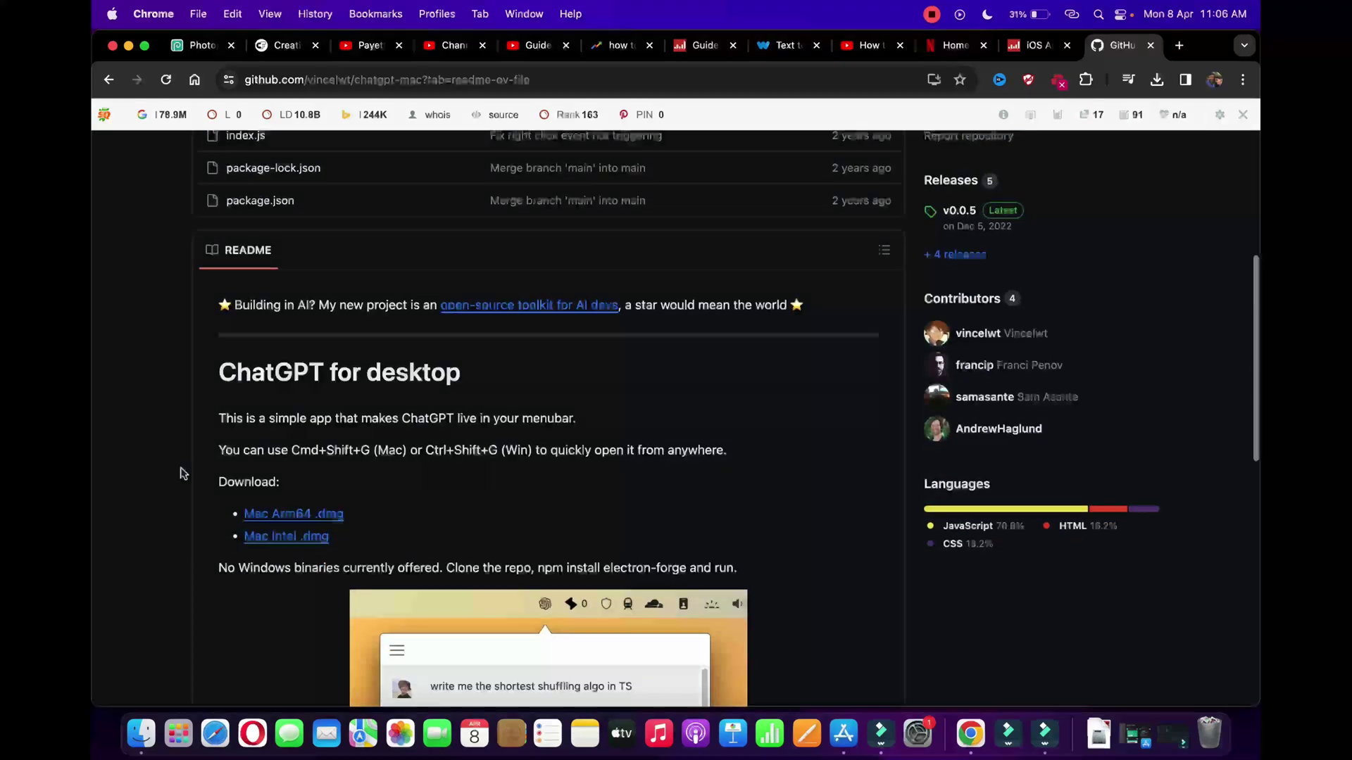
scroll(180, 467, down, 3)
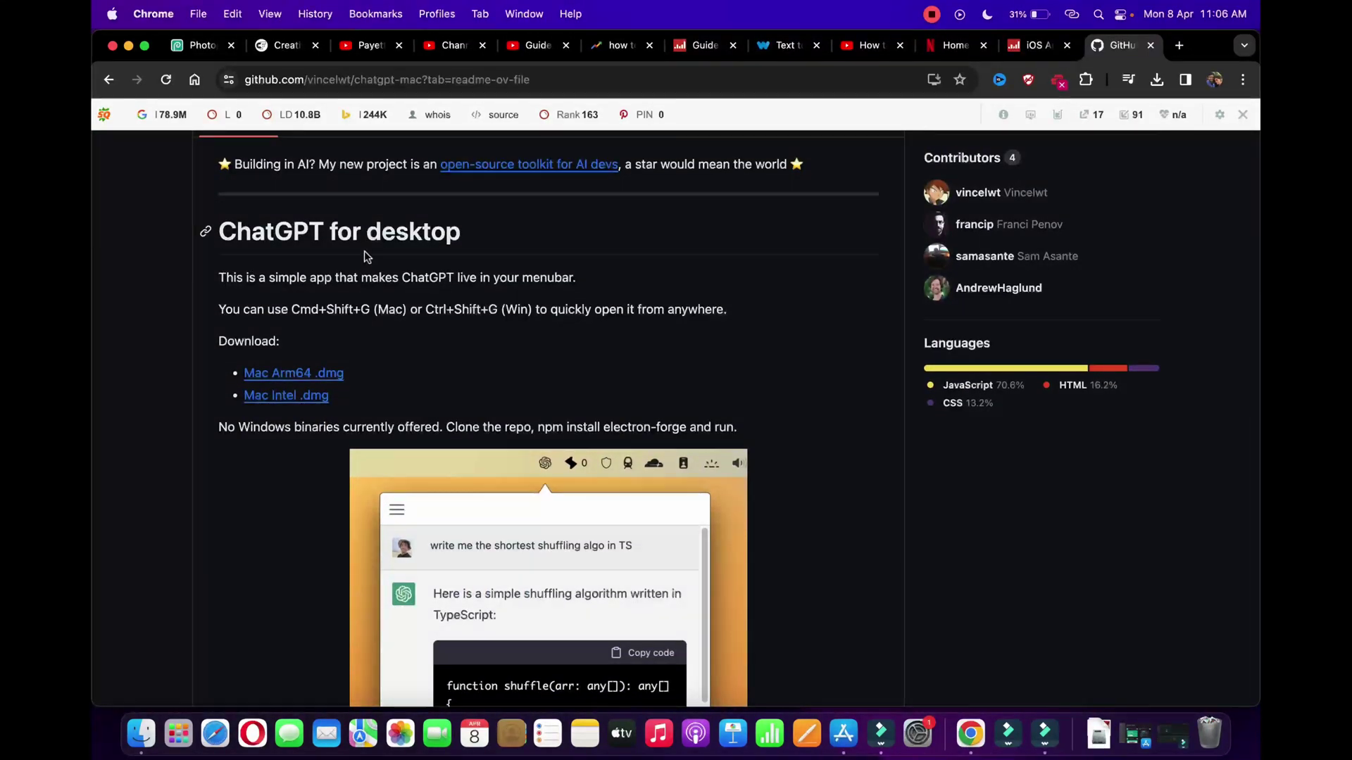
mouse_move(294, 513)
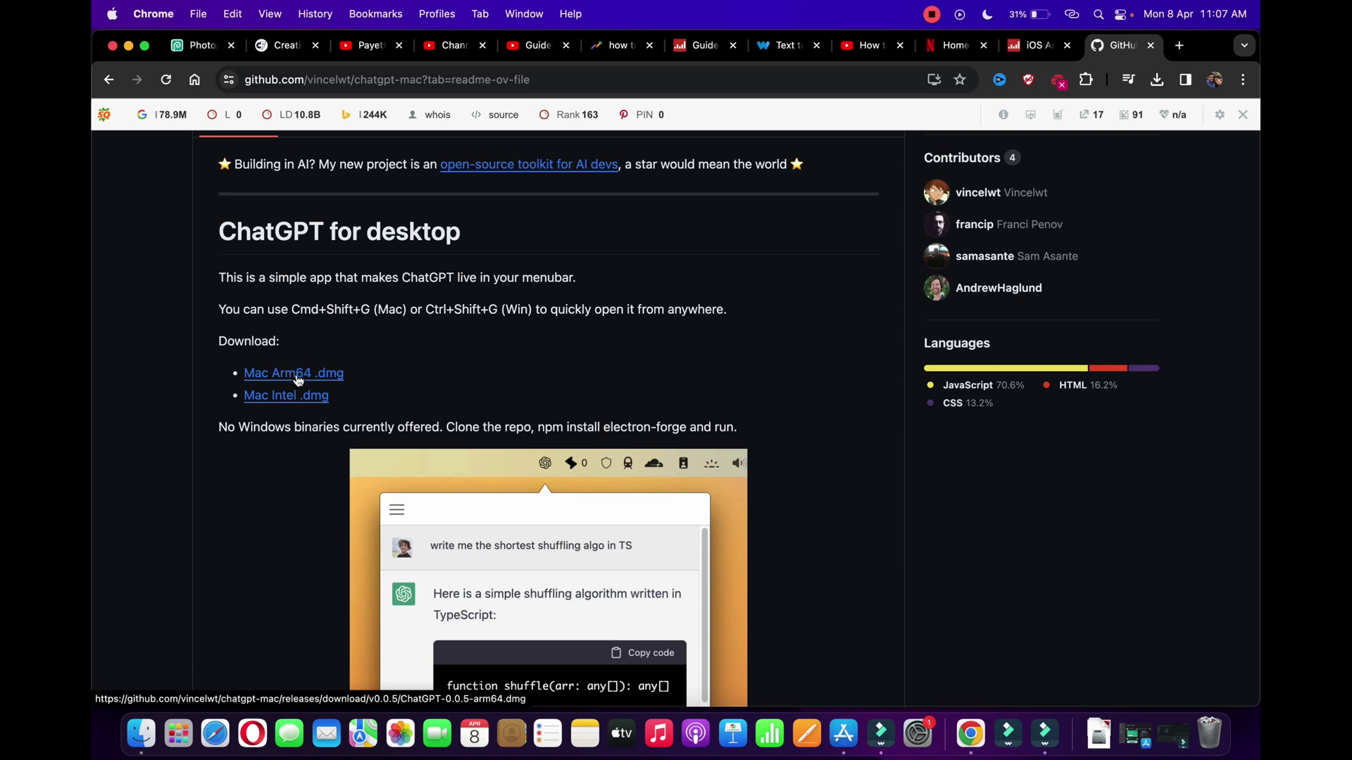
- Show Chrome's recent downloads, confirming ChatGPT-0.0.5-arm64.dmg was downloaded
click(1156, 81)
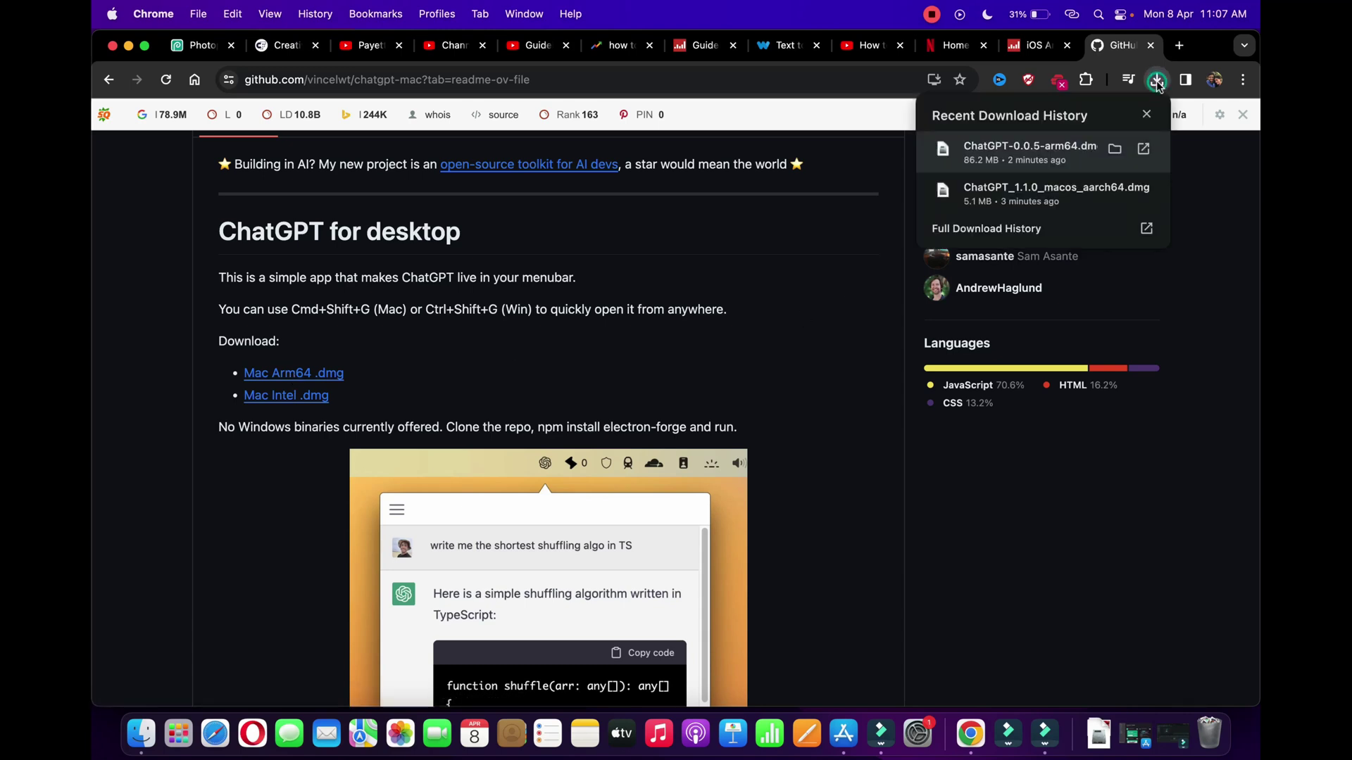
- Open the ChatGPT disk image, copy ChatGPT into Applications, and close the installer window
click(1030, 147)
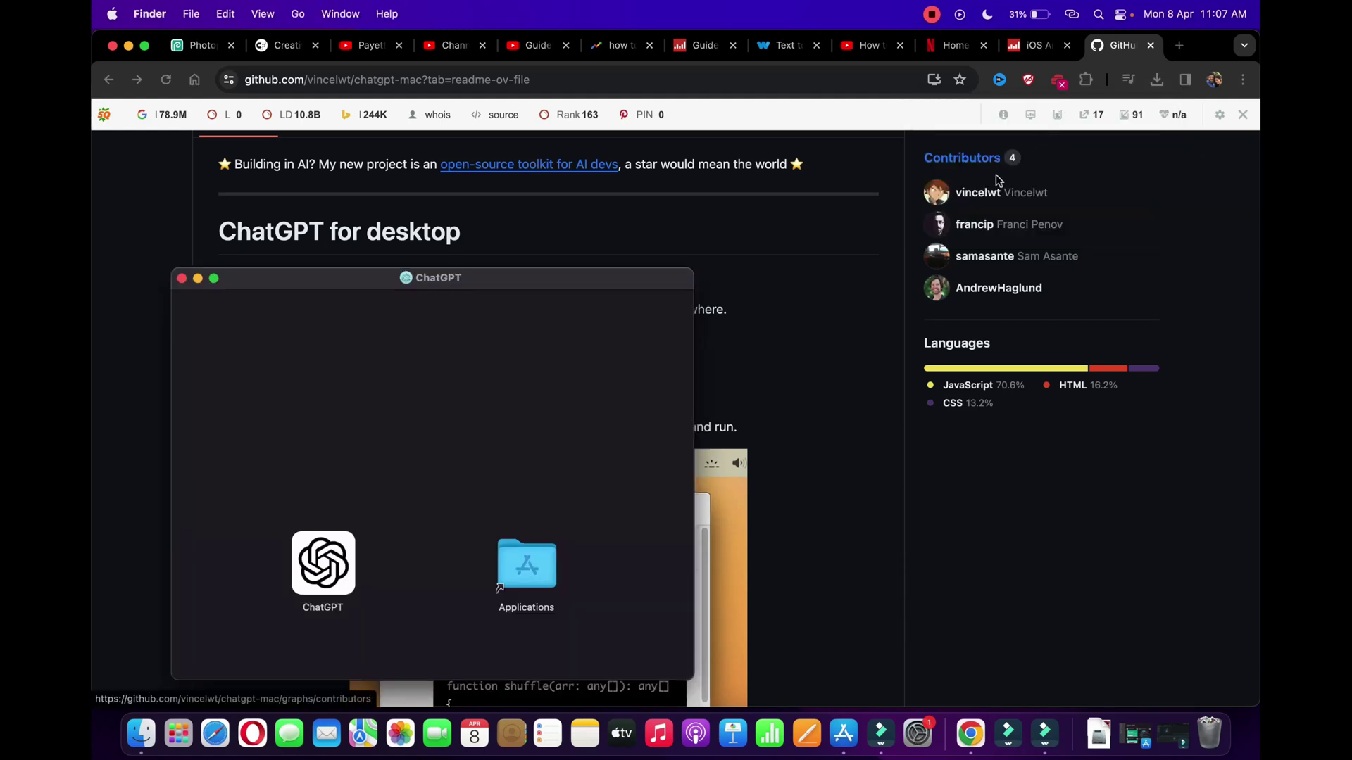
drag(529, 281, 739, 110)
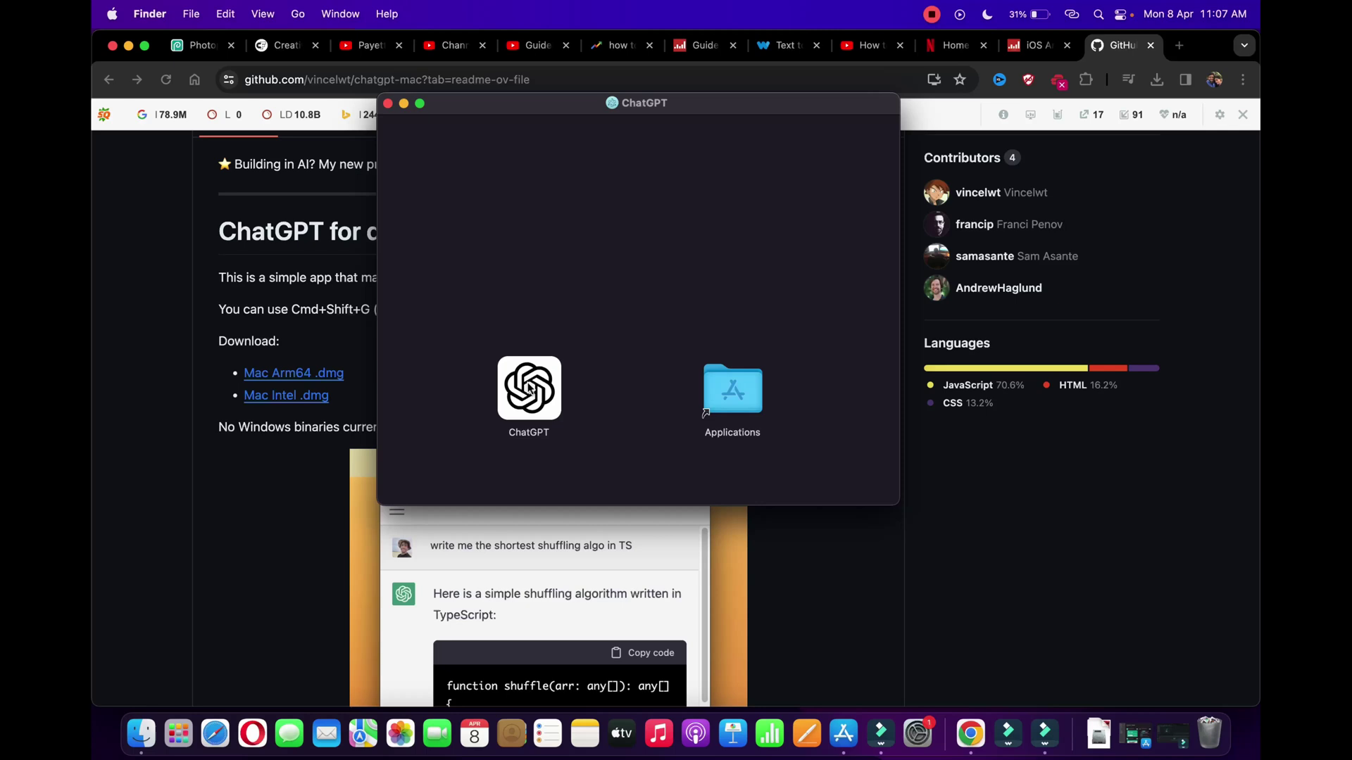
drag(525, 391, 756, 381)
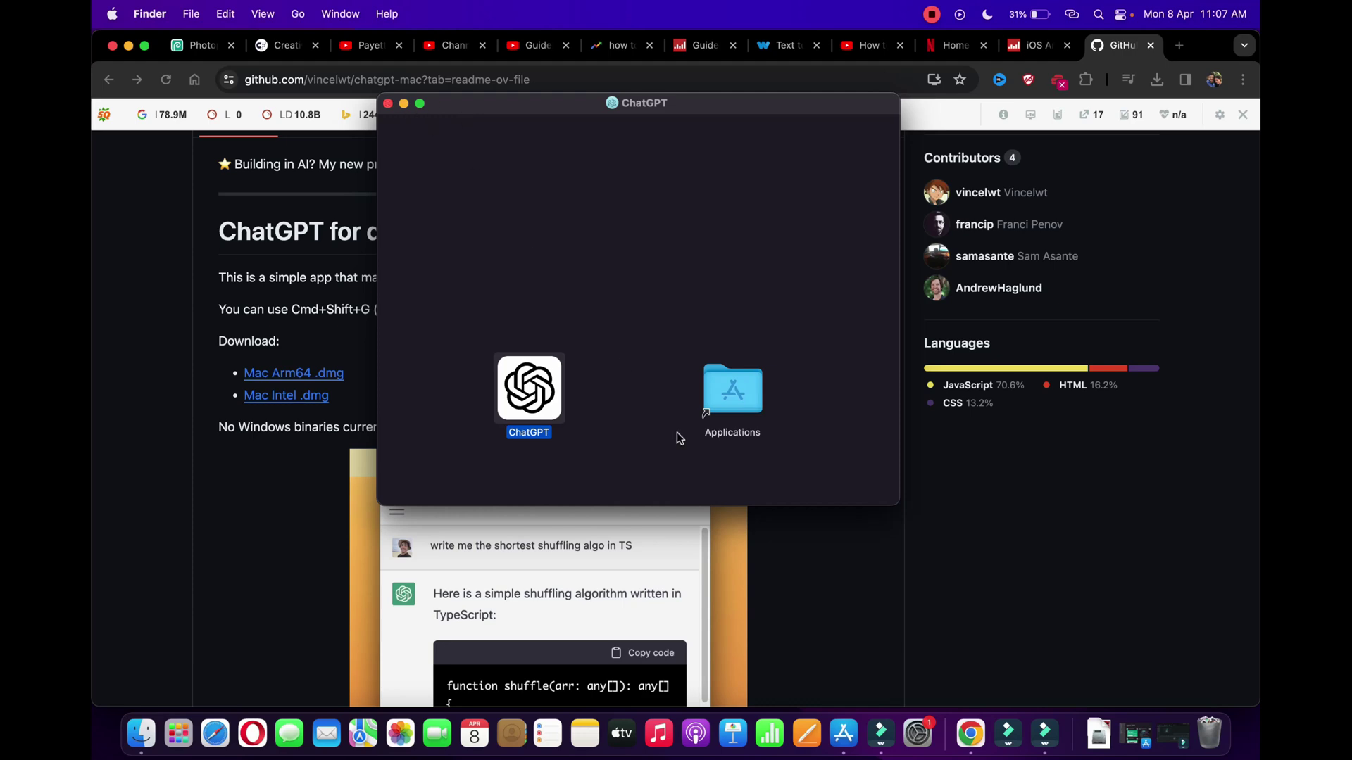
click(388, 104)
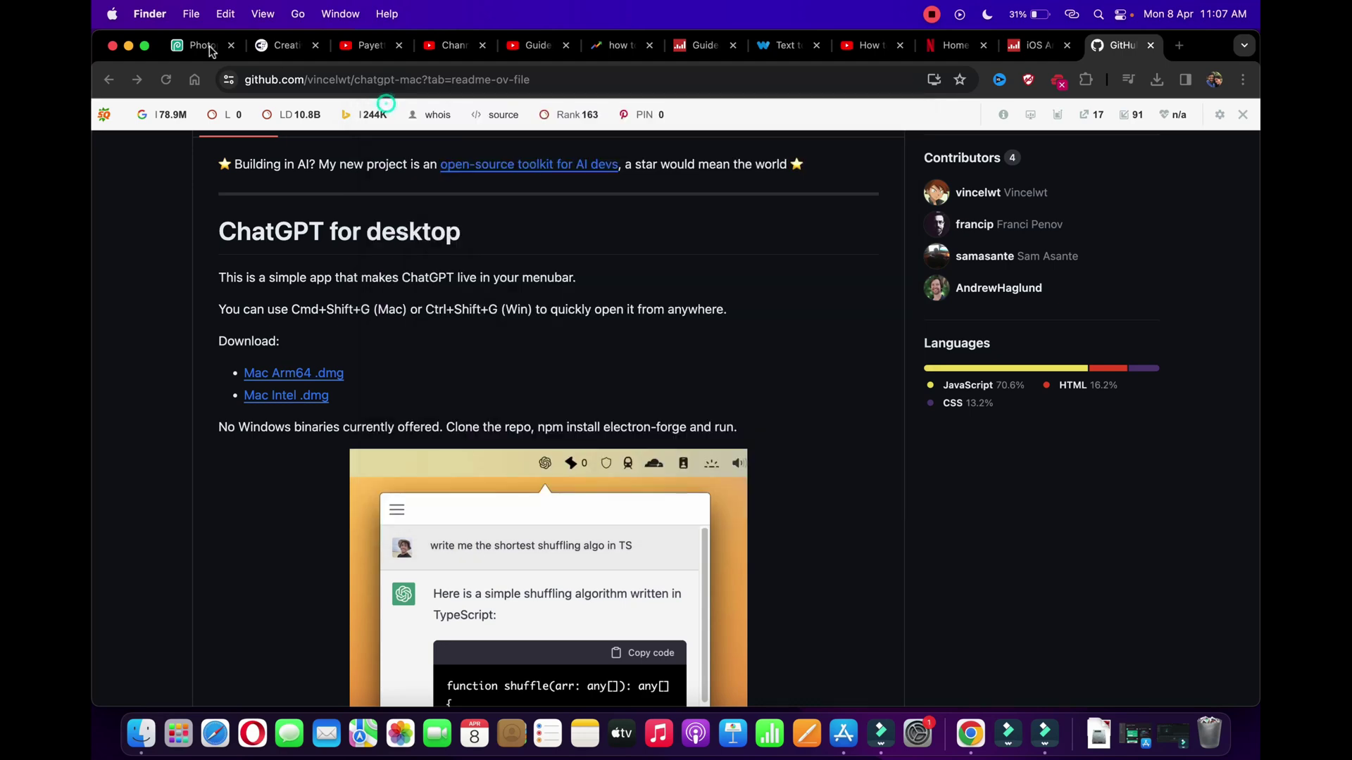
- Launch ChatGPT from Launchpad and approve the downloaded-from-internet warning
click(130, 46)
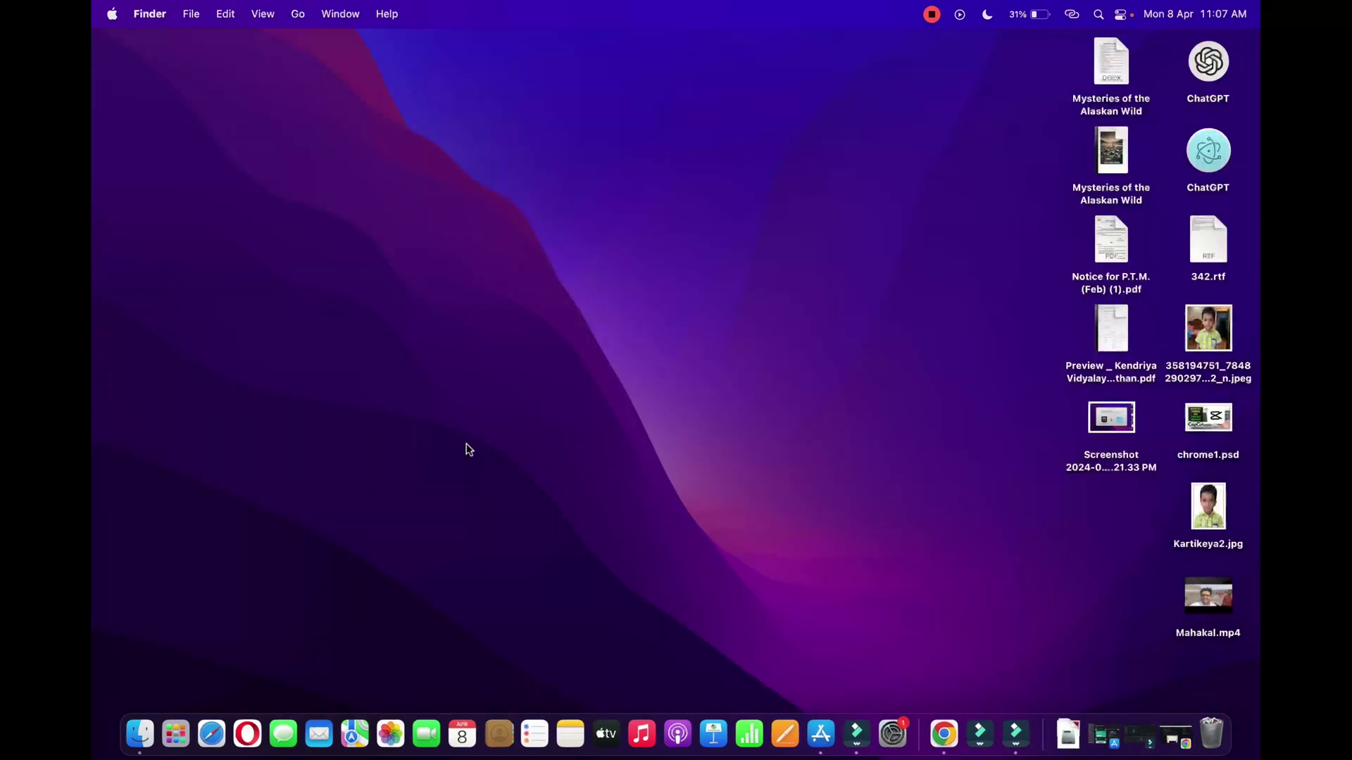
click(176, 733)
click(407, 354)
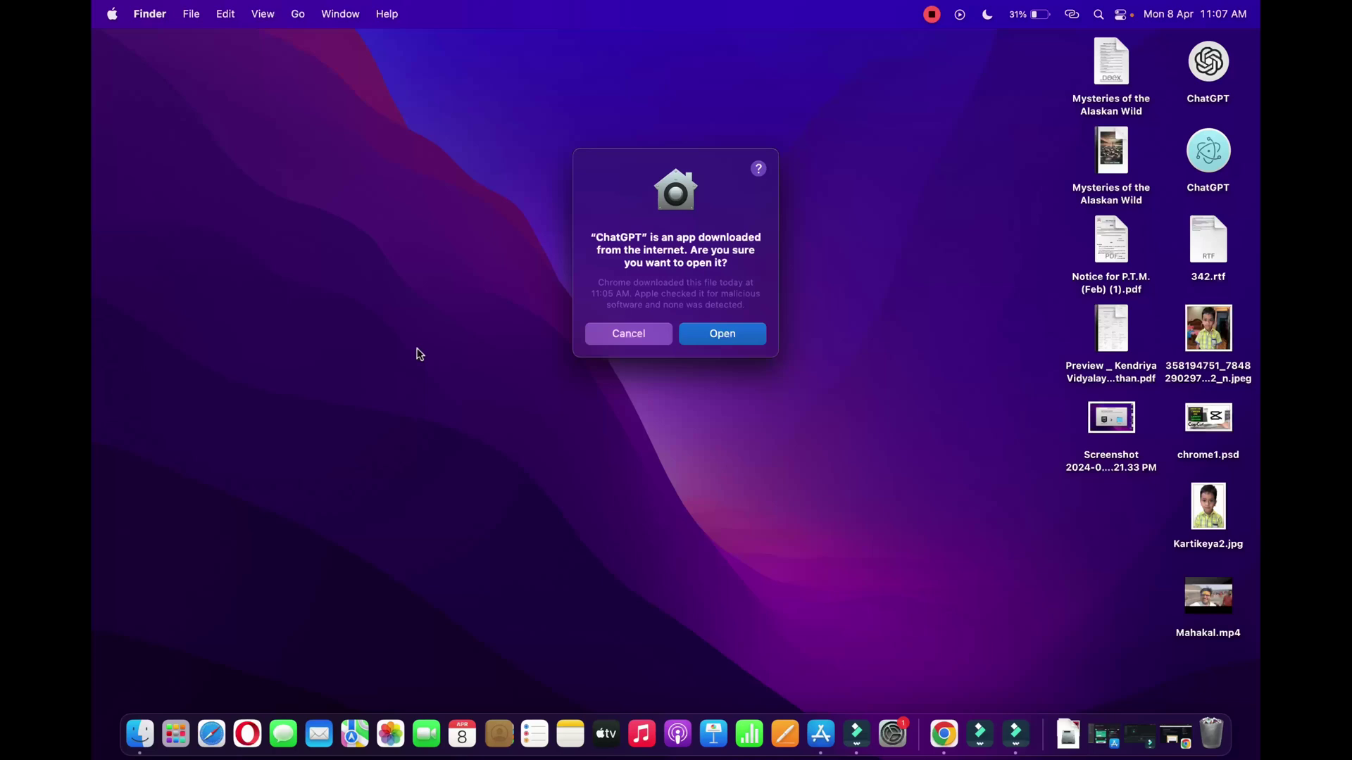
click(723, 333)
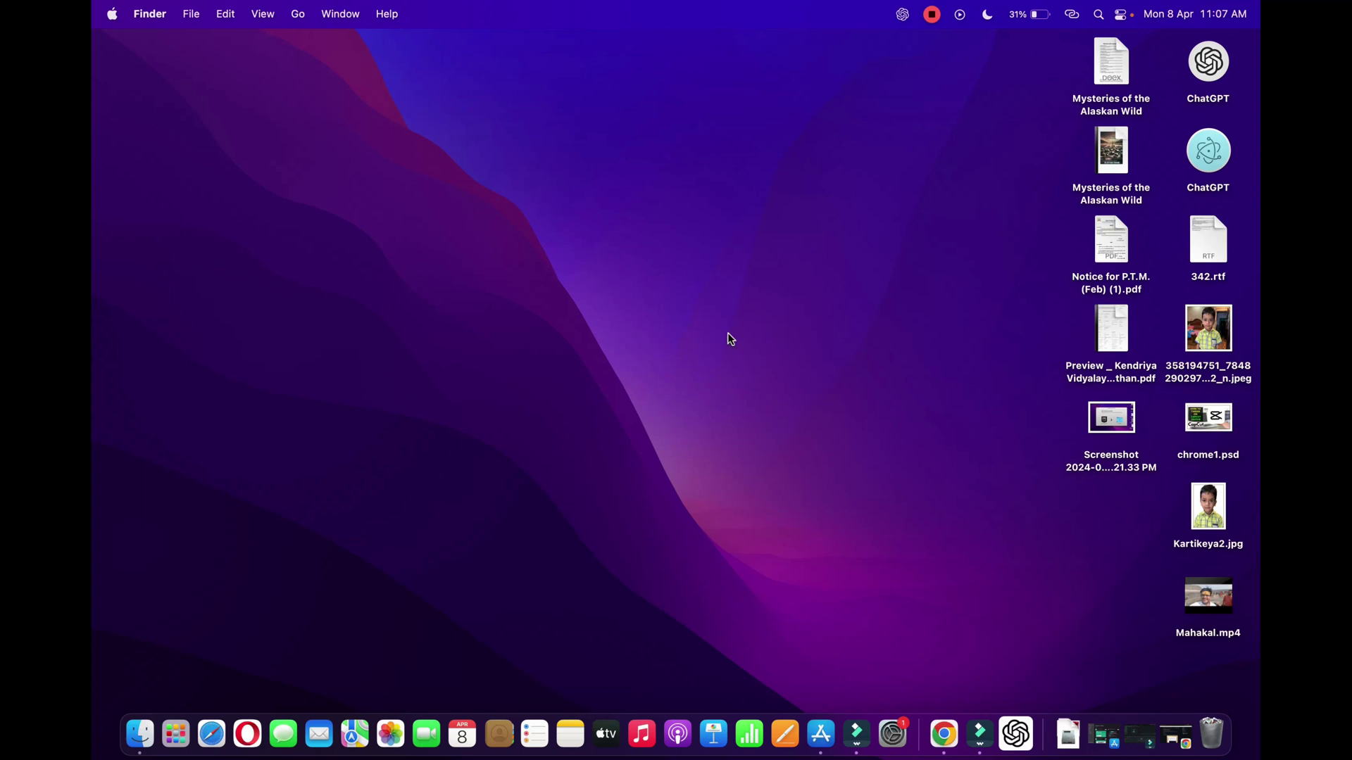
- Open ChatGPT's menu-bar panel to its 'How can I help you today?' screen
click(1015, 733)
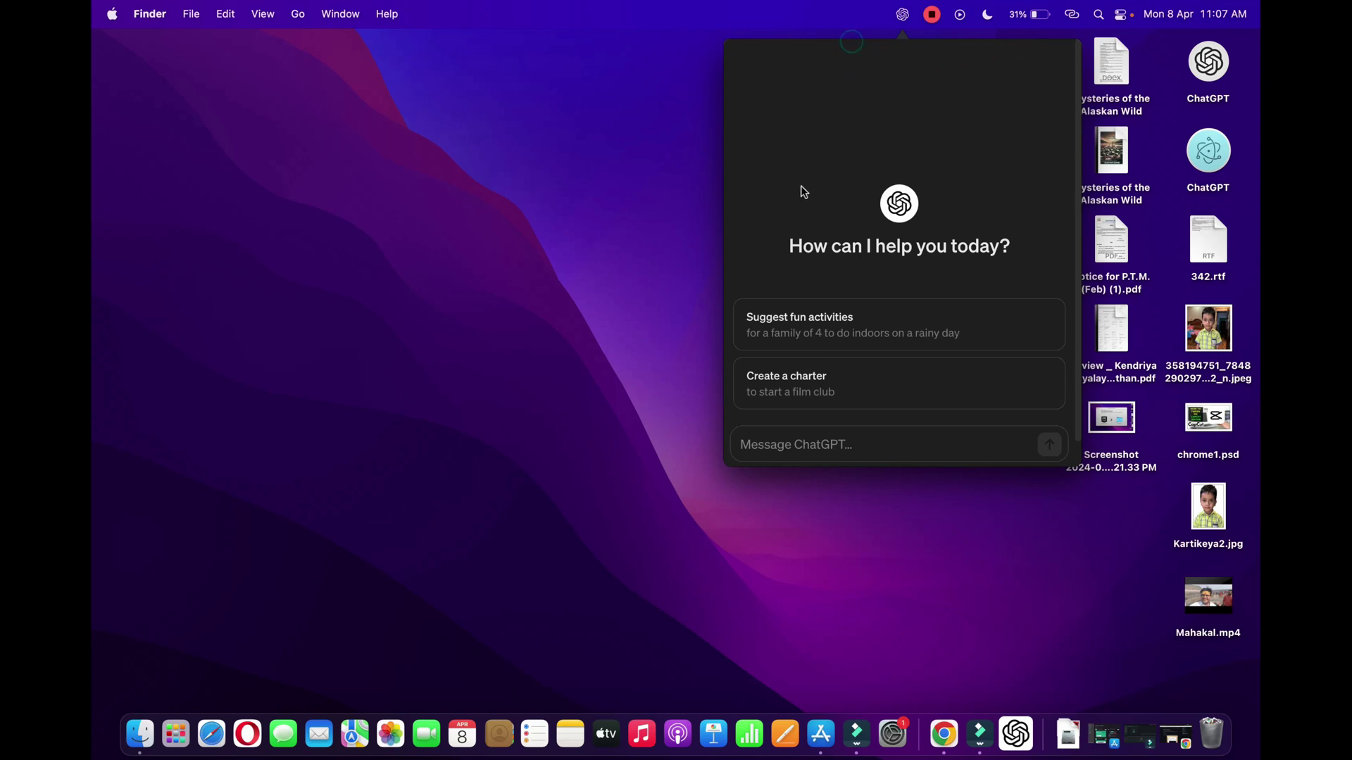
click(902, 14)
click(902, 14)
- Send ChatGPT the question 'who is the president of usa'
click(839, 420)
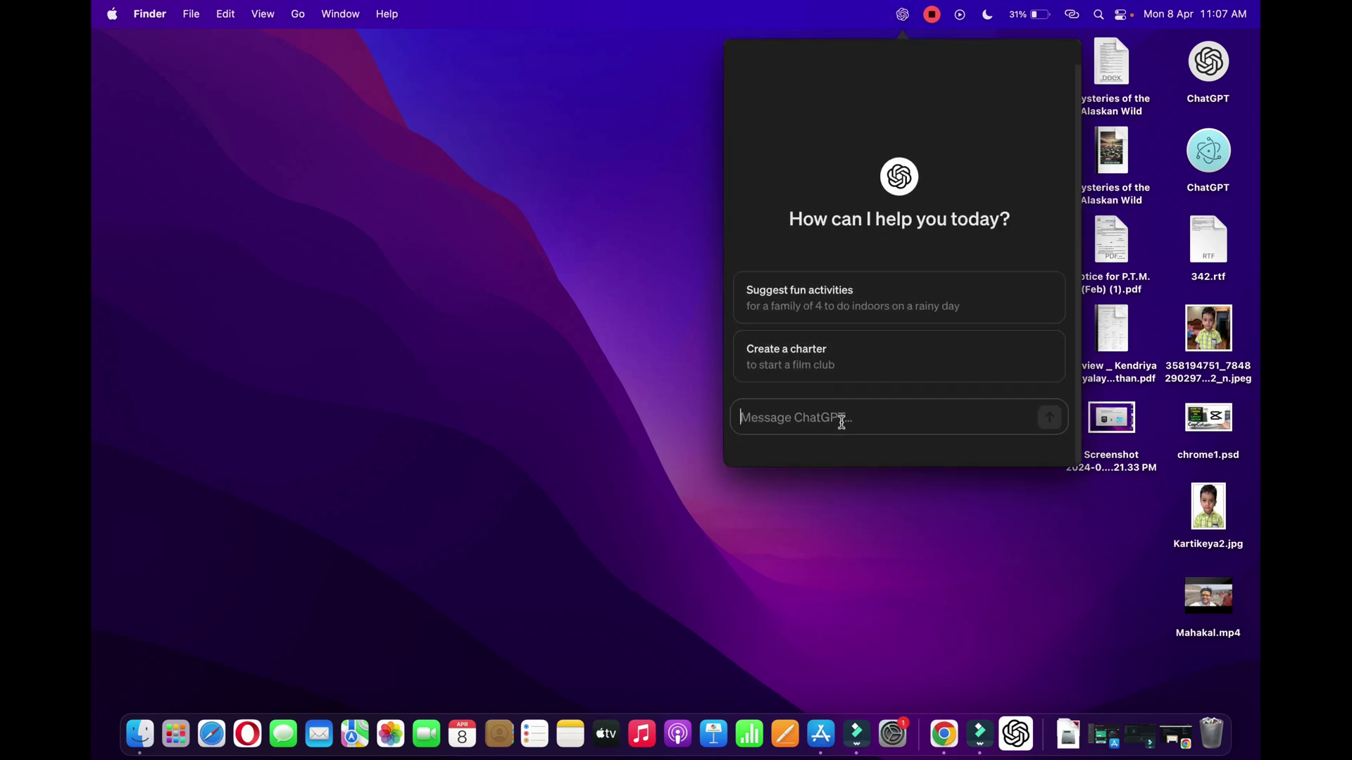
text(who i)
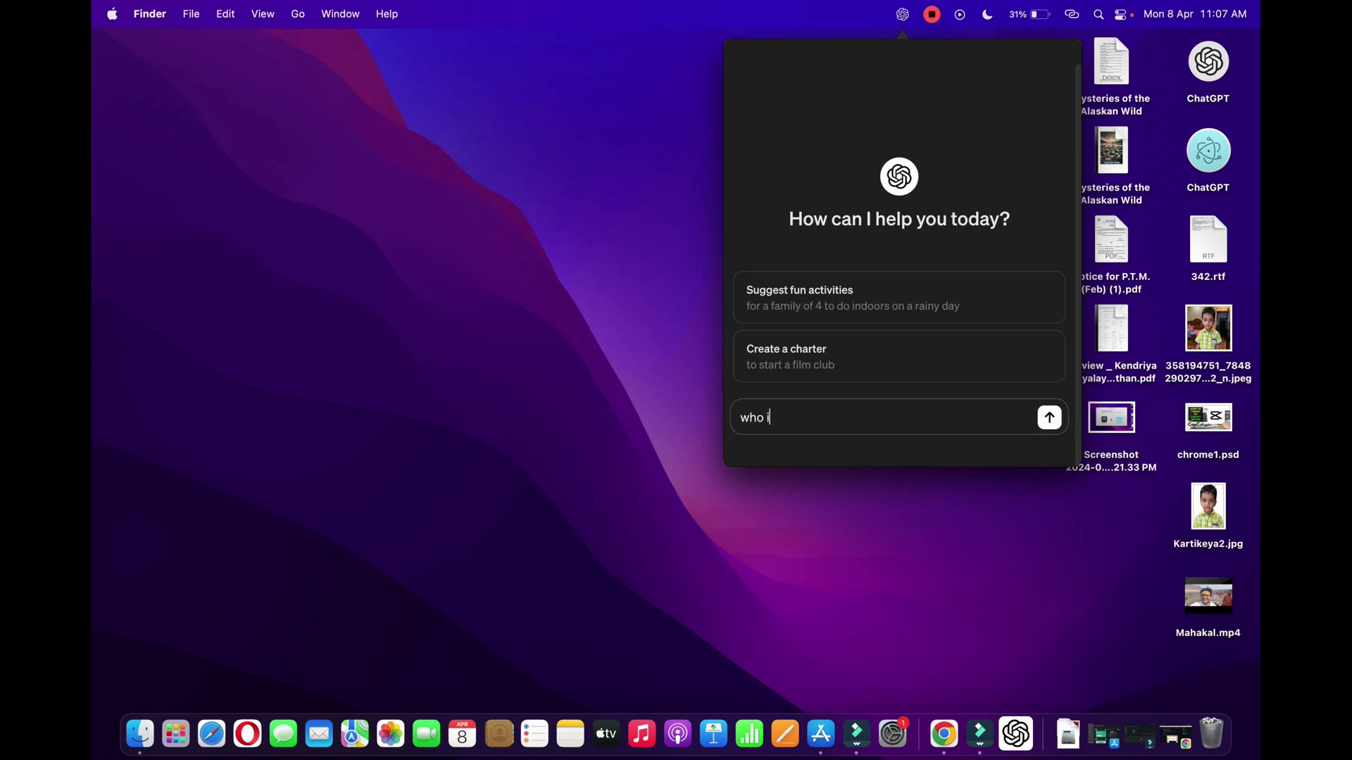
text( the pri)
text(esident)
text( of usa)
key(shift+Return)
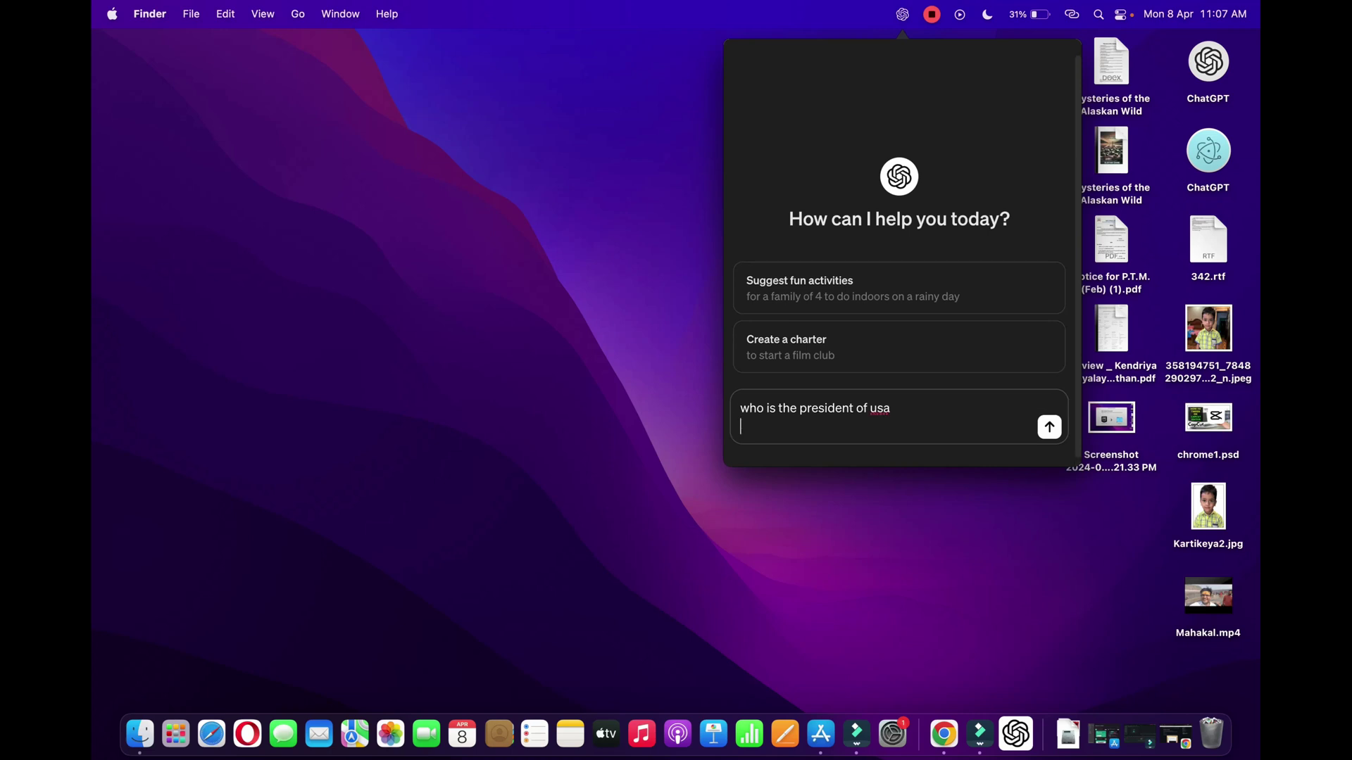
click(1049, 426)
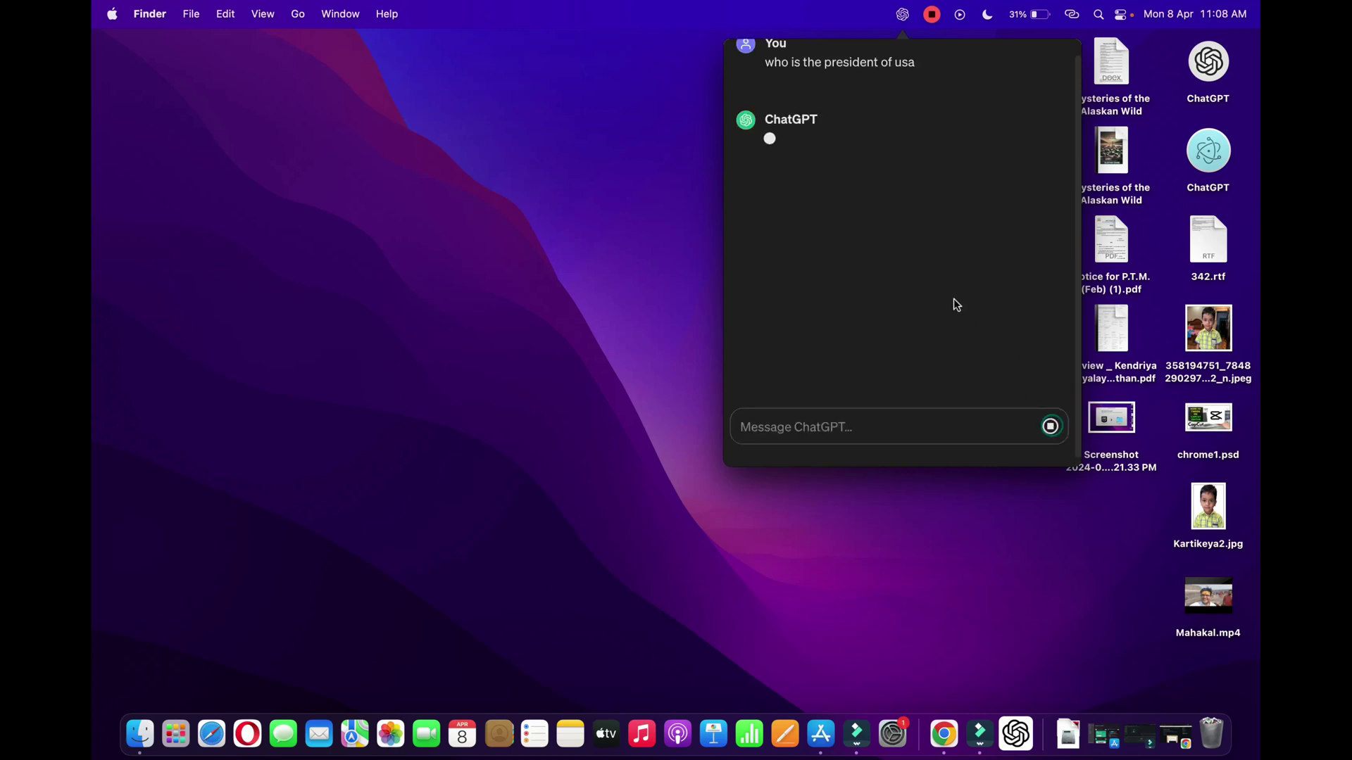